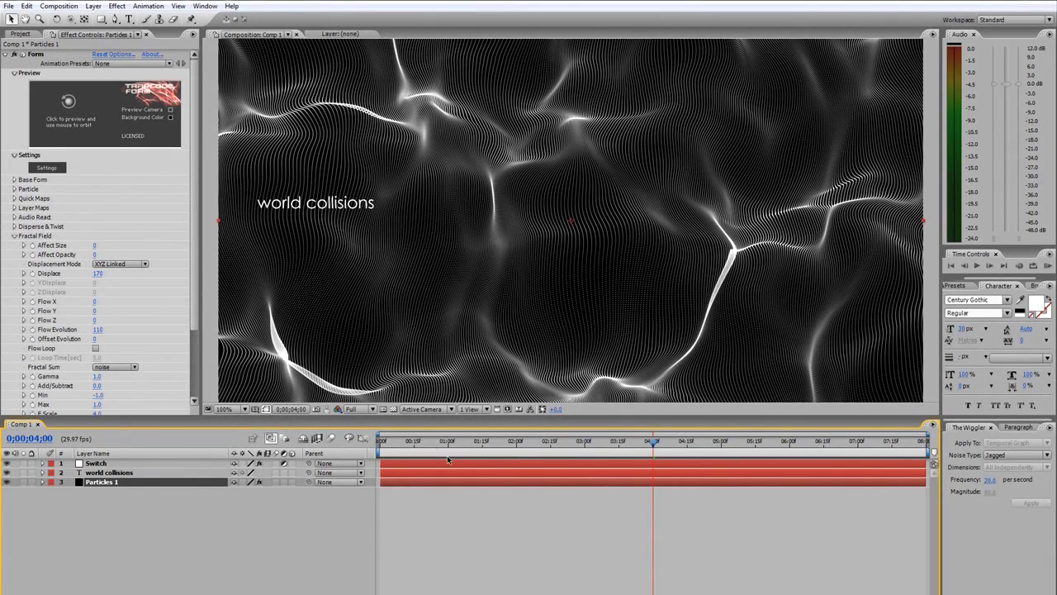
Set the time to 4:00 and split Particles 1, world collisions and Switch there.
drag(437, 446, 446, 446)
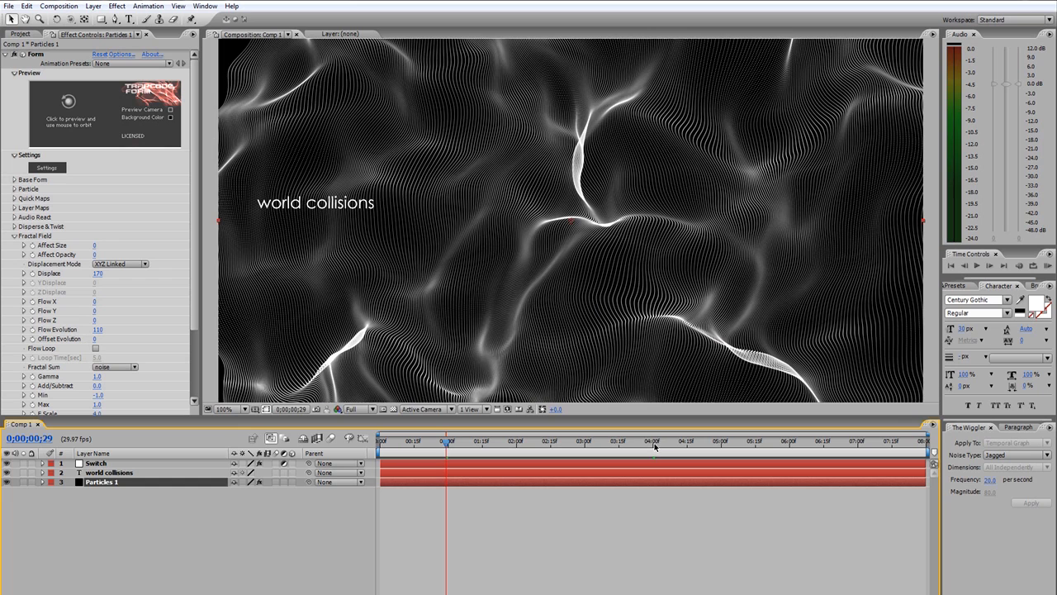
click(654, 446)
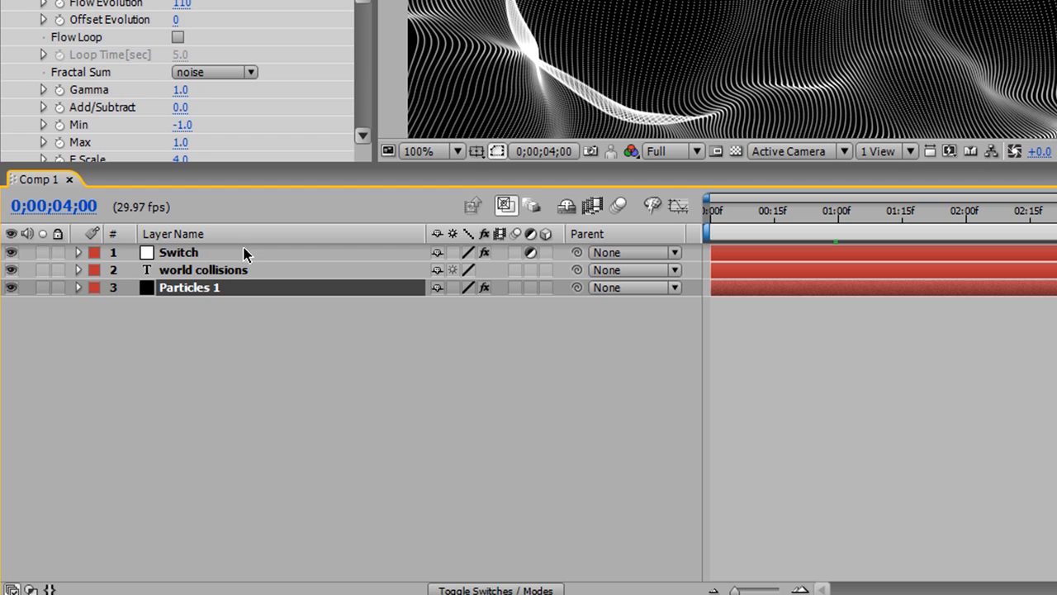
shift+click(220, 277)
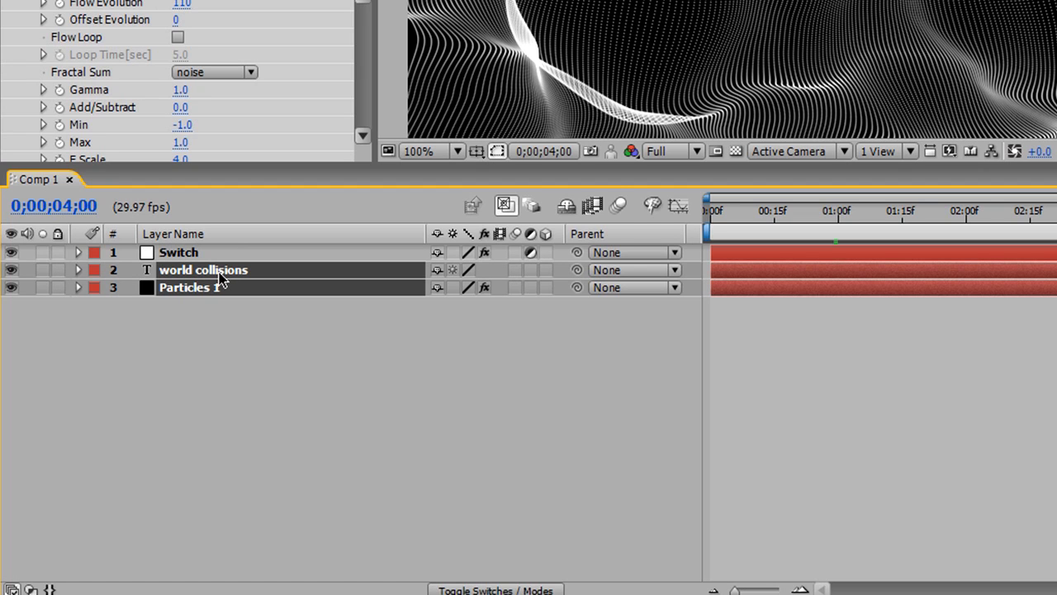
shift+click(213, 253)
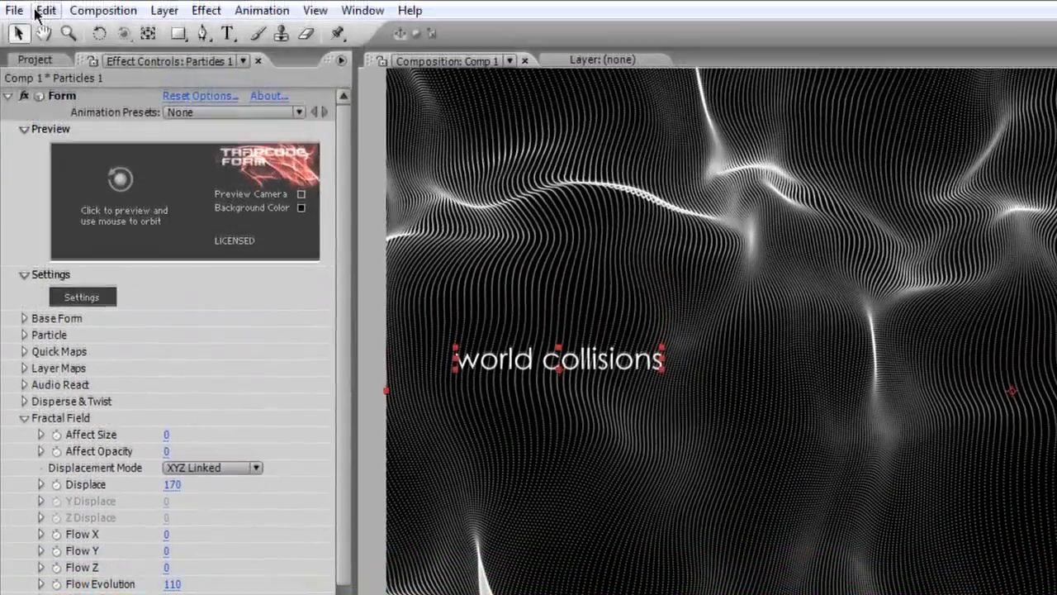
click(45, 10)
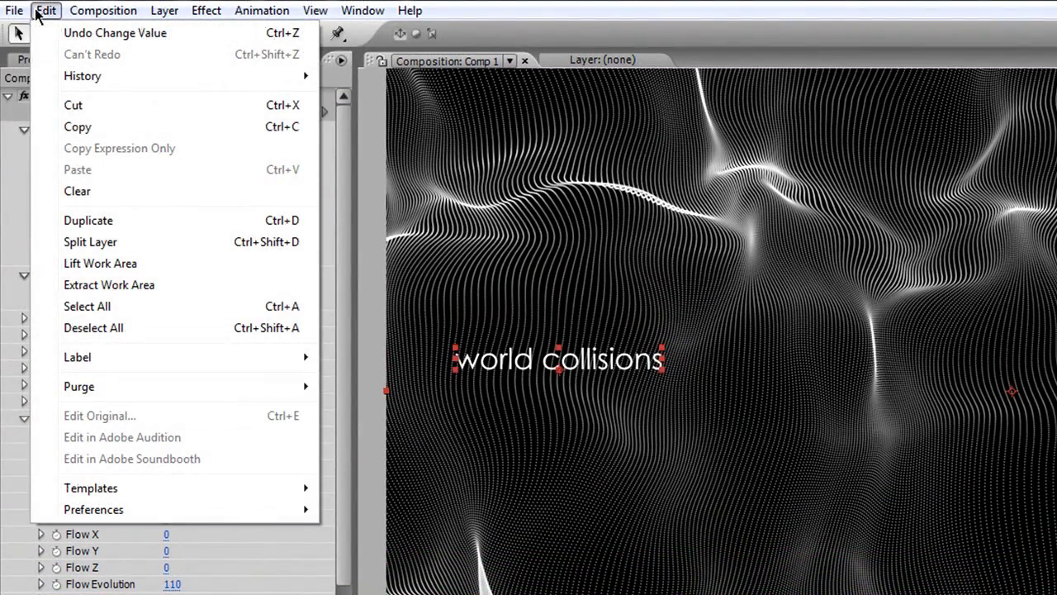
click(163, 241)
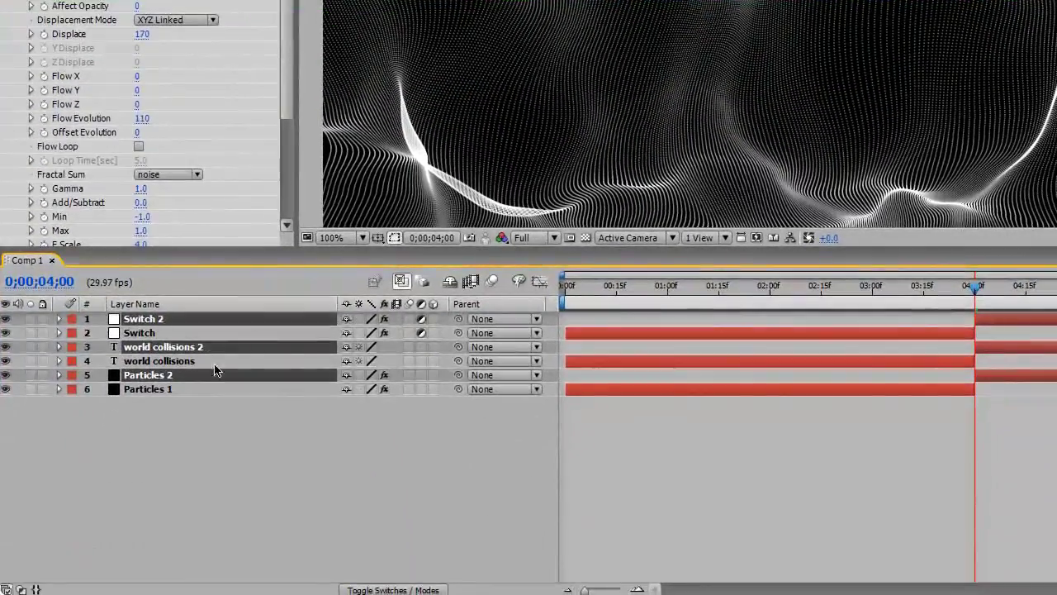
Select the original three layers, then the new Particles 2, world collisions 2 and Switch 2.
click(170, 389)
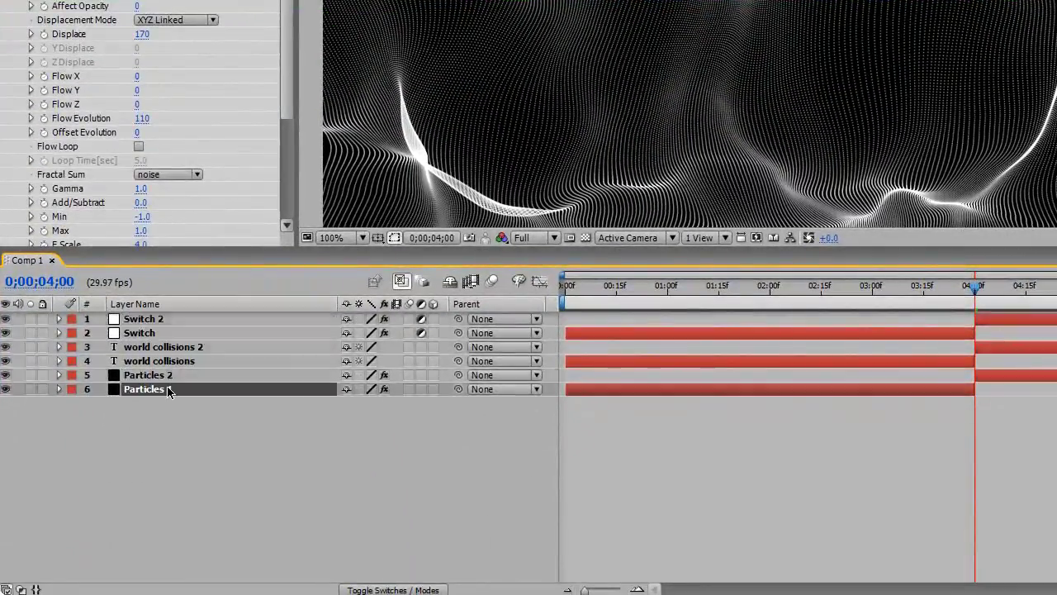
ctrl+click(170, 361)
ctrl+click(167, 331)
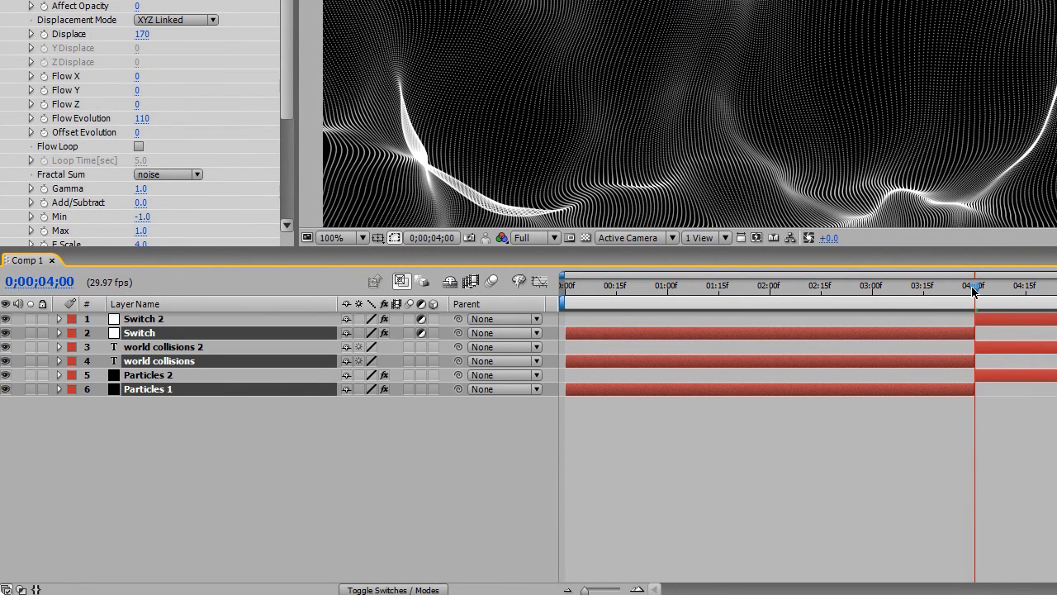
click(219, 375)
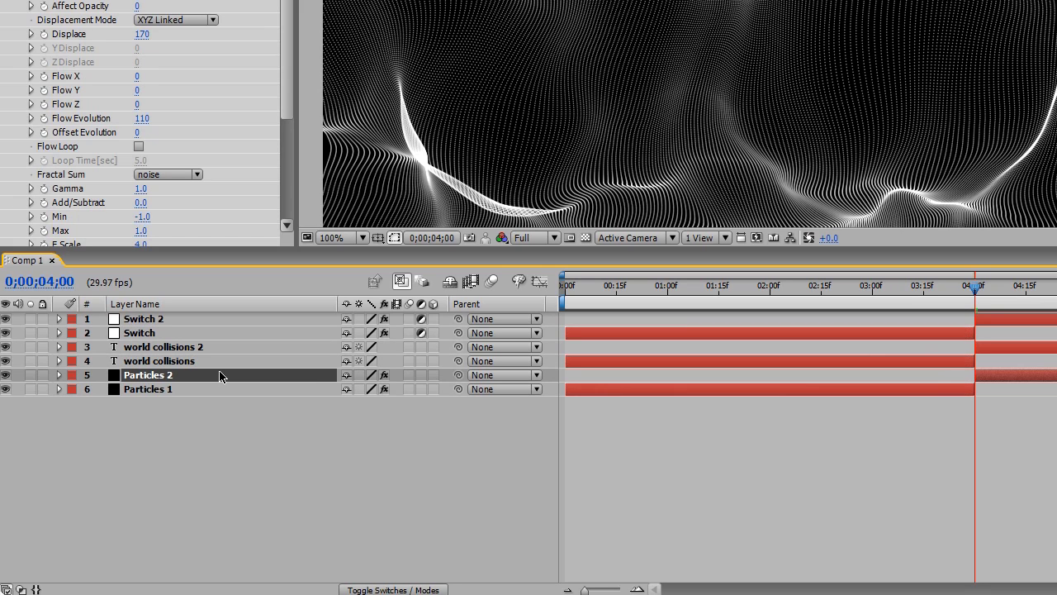
ctrl+click(189, 347)
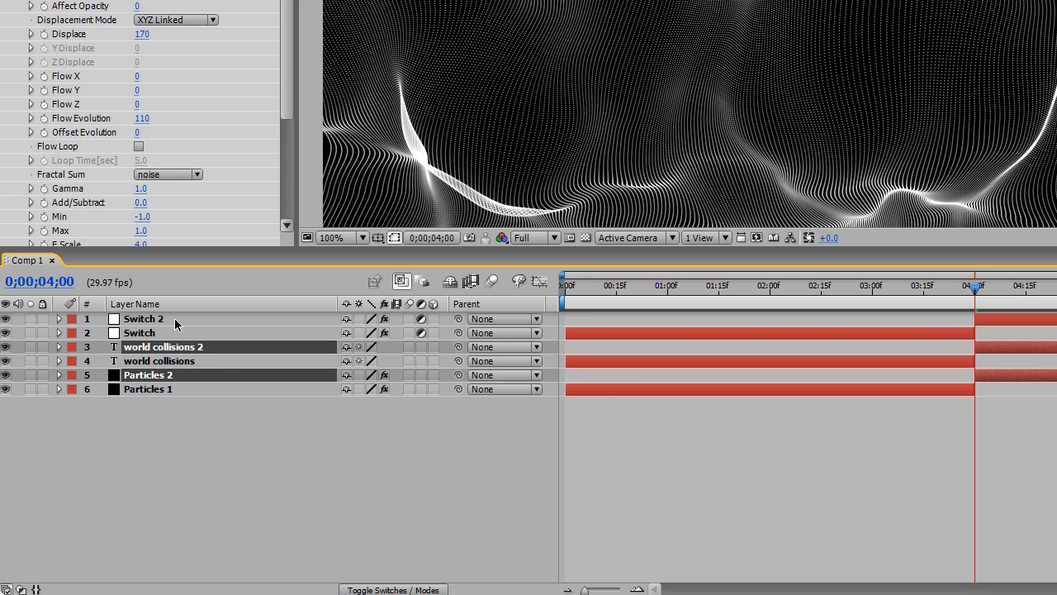
ctrl+click(174, 320)
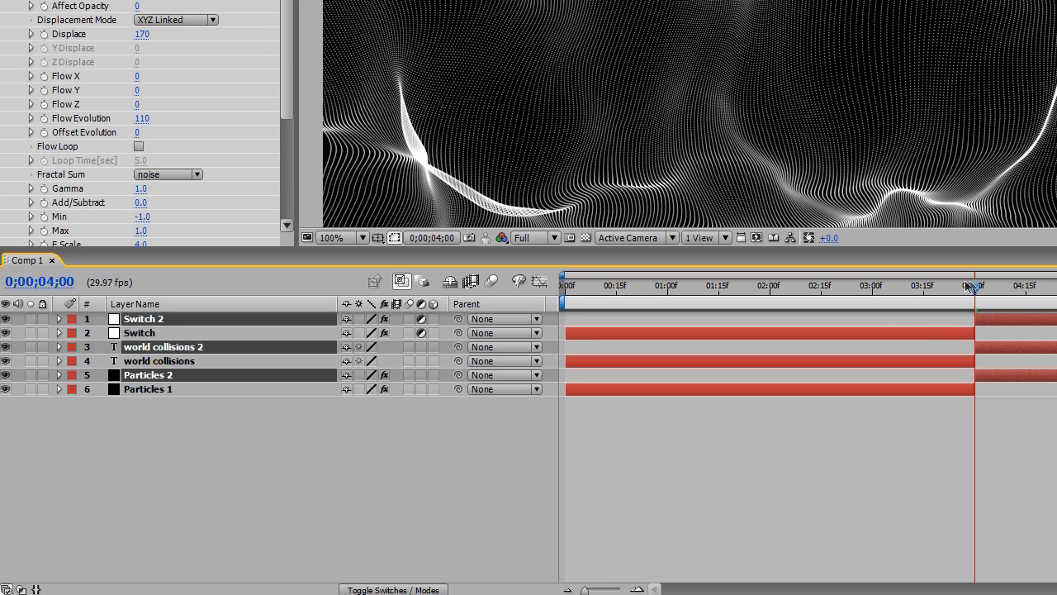
Select Particles 2, then Switch 2, then Particles 2 again to view its effect settings.
click(230, 387)
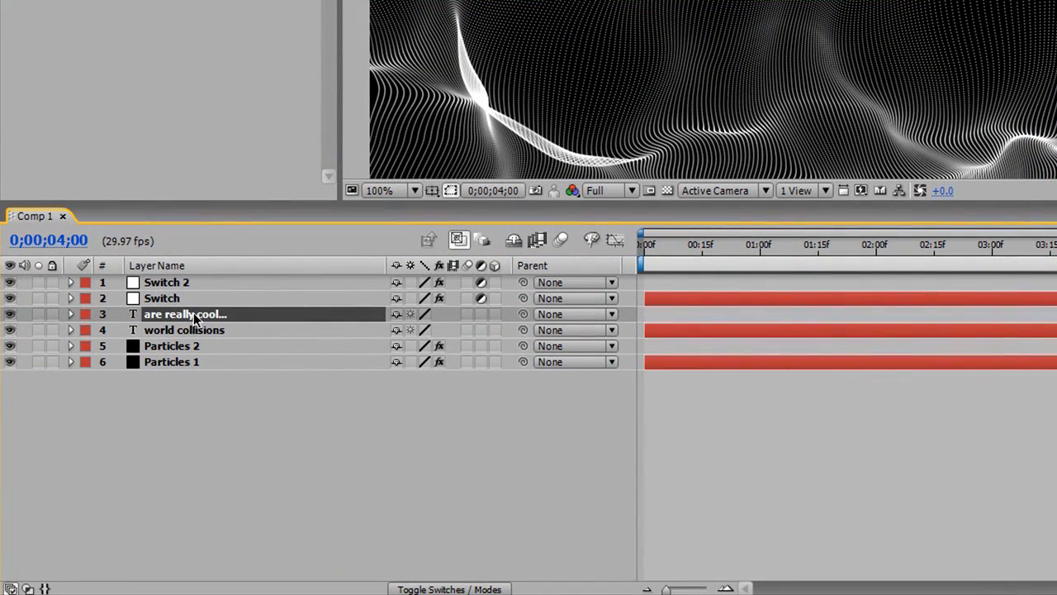
click(170, 283)
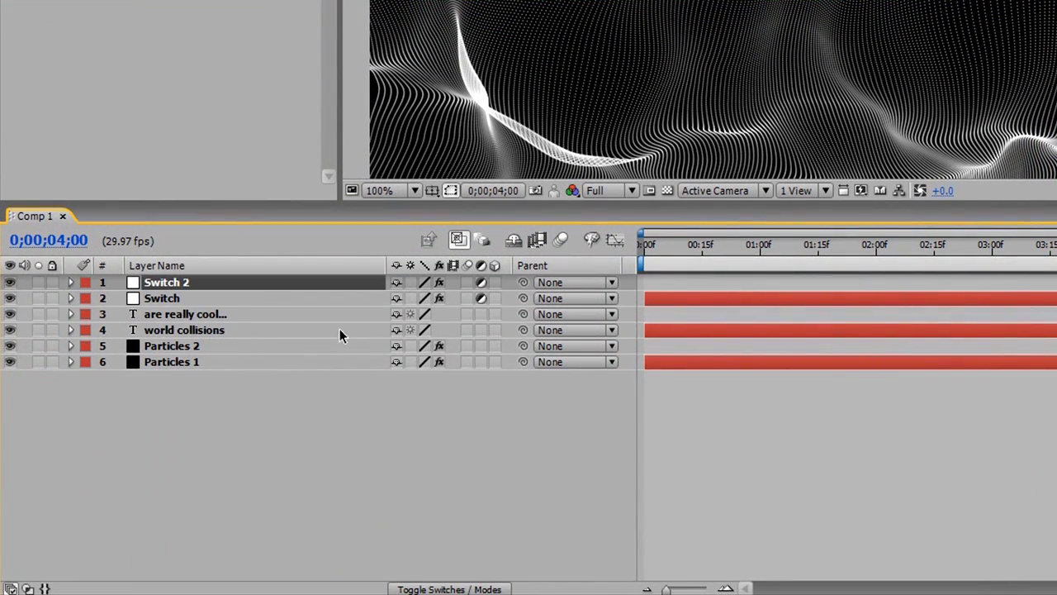
click(194, 348)
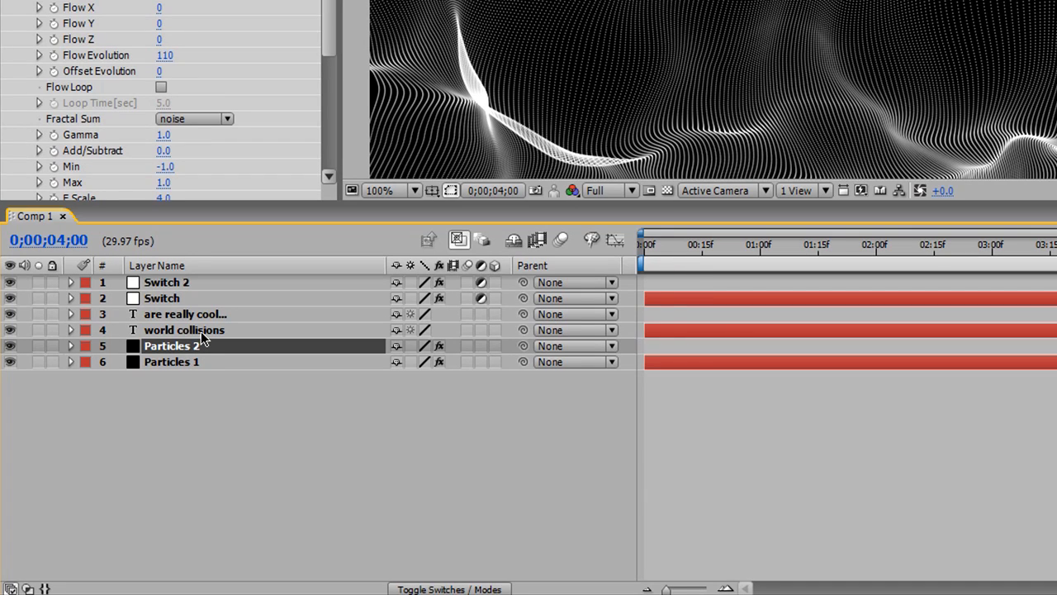
Expand Switch 2 down to its Directional Blur settings.
click(188, 286)
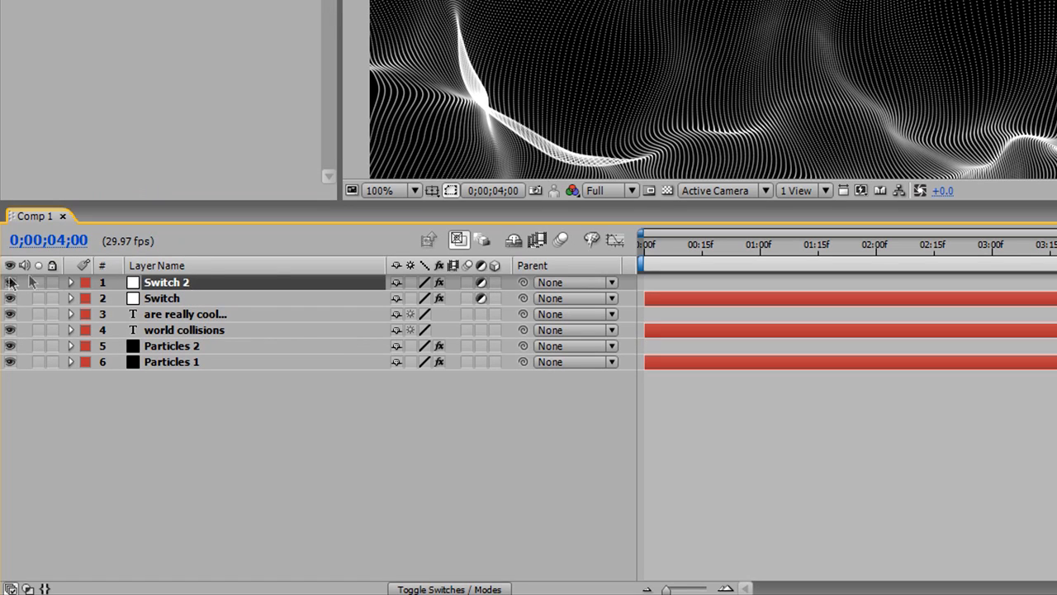
click(70, 283)
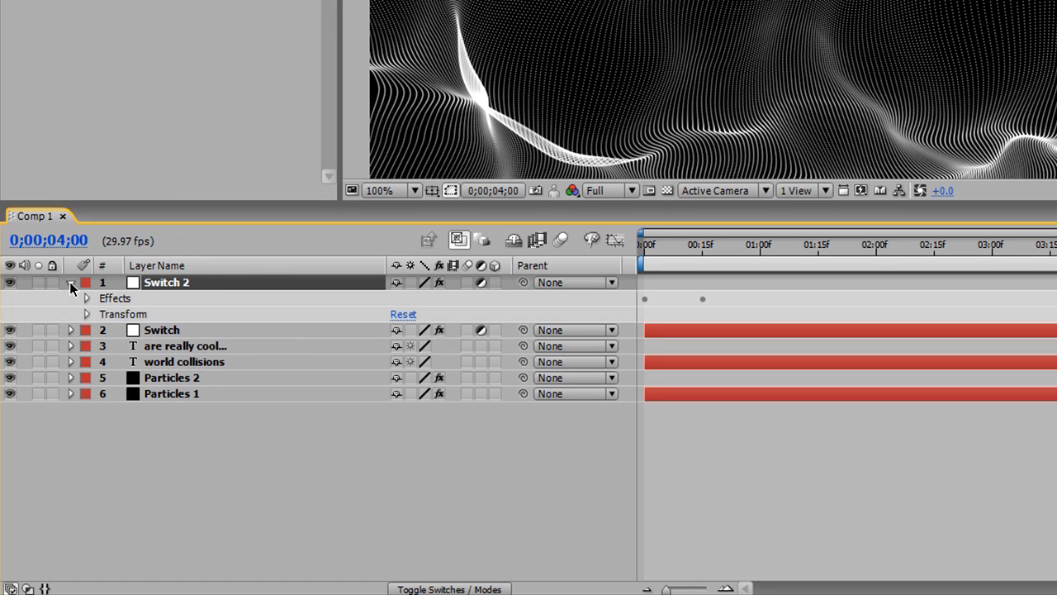
click(81, 298)
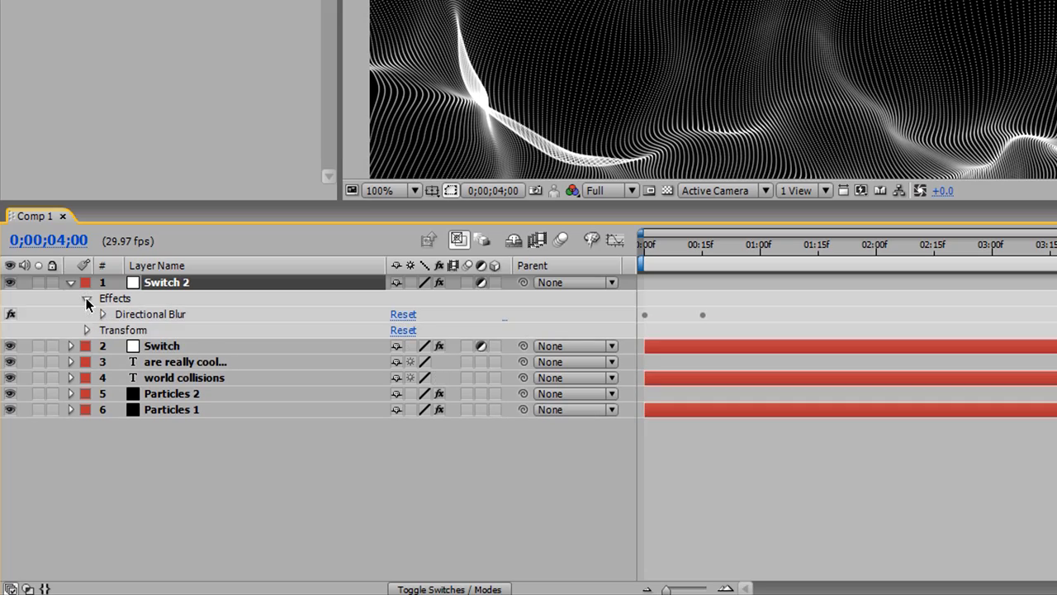
click(102, 314)
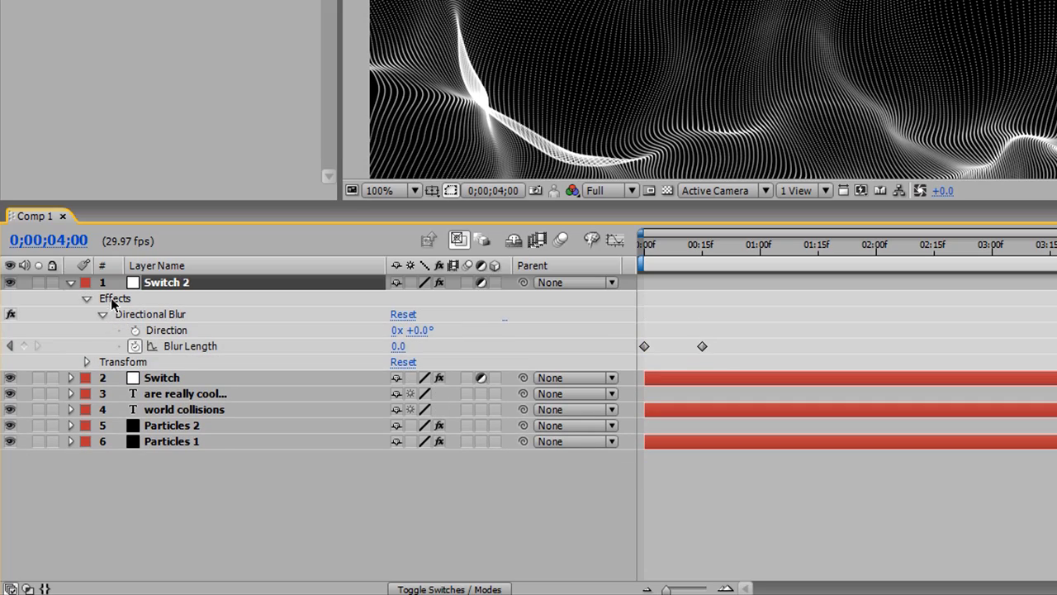
Move both Blur Length keyframes to start at 4:00 and preview the blur around 4:11.
click(185, 347)
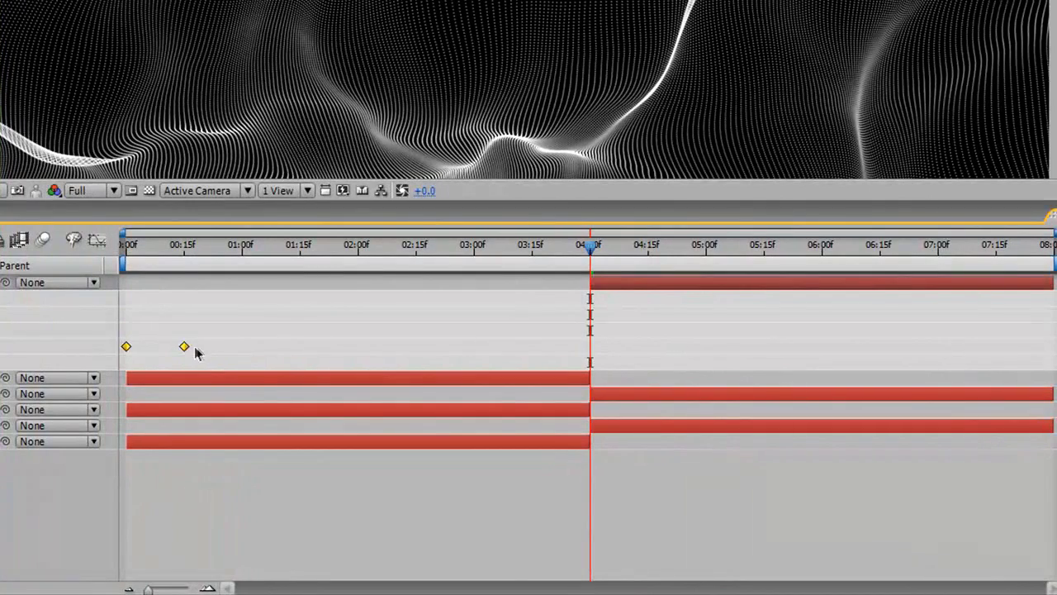
drag(185, 347, 649, 350)
click(570, 281)
click(594, 252)
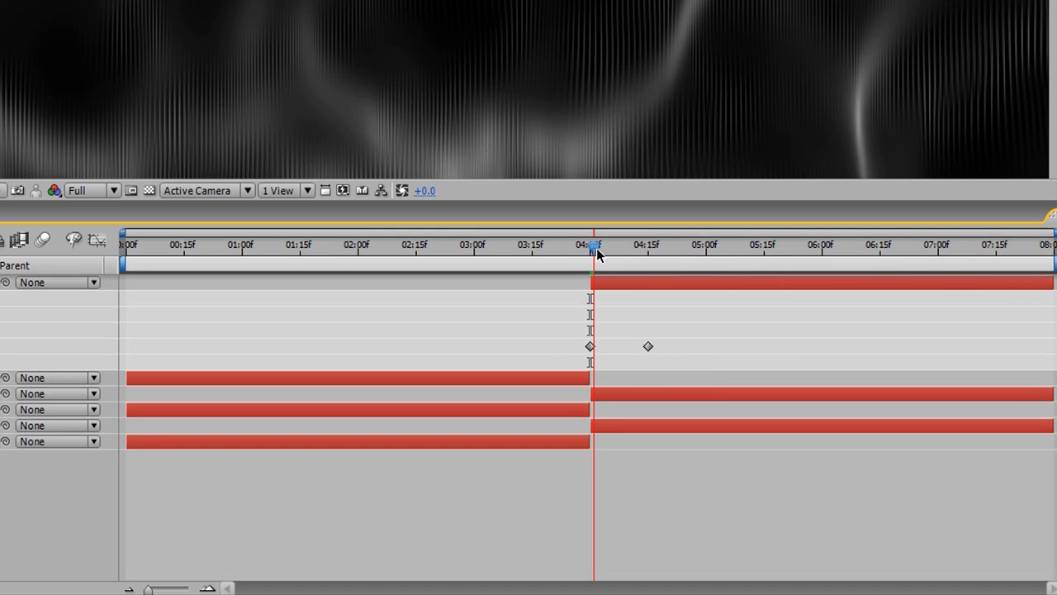
drag(598, 254, 651, 254)
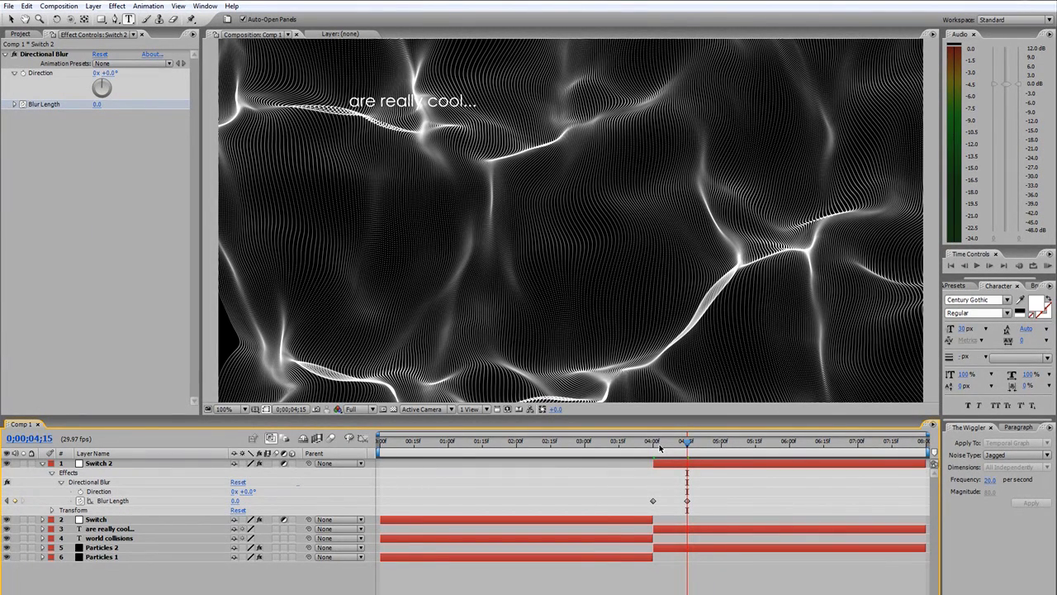
Key Switch 2's Blur Length at 7:00 and again at the end near 8:00 with Alt+Shift+R.
click(858, 446)
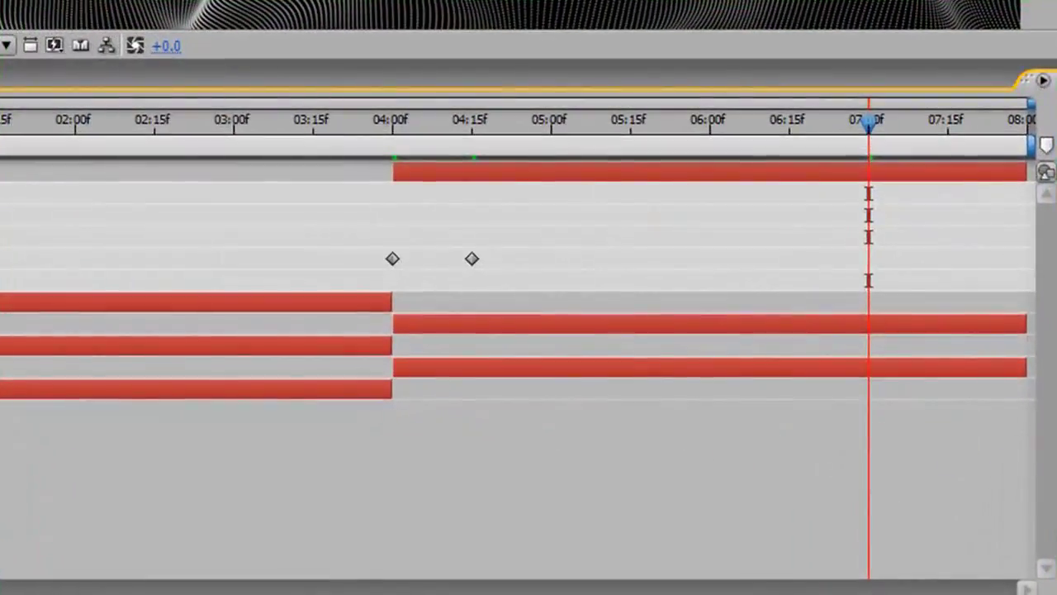
key(alt+shift+r)
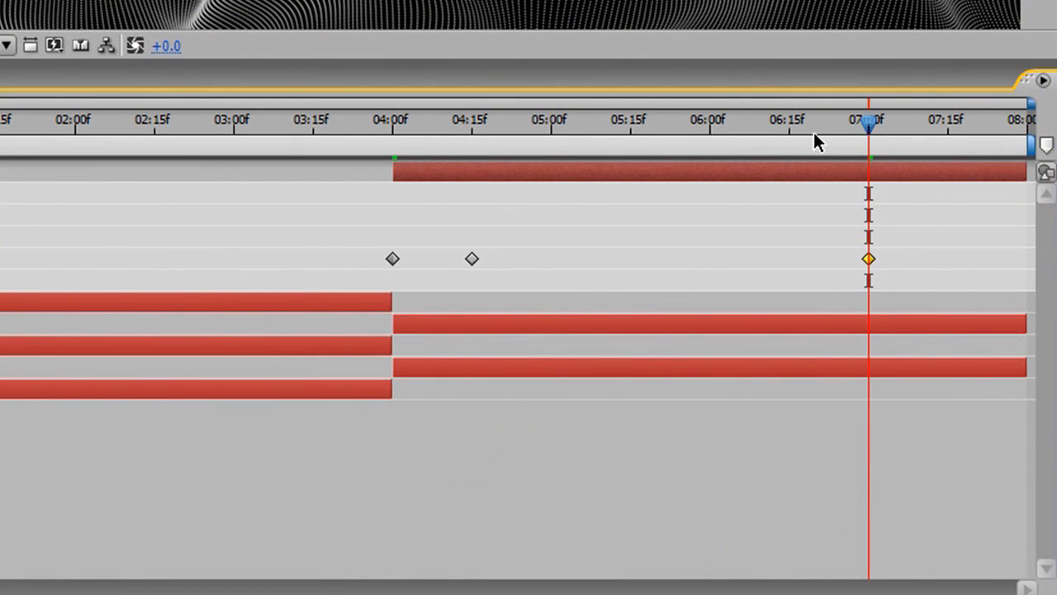
drag(867, 121, 1023, 122)
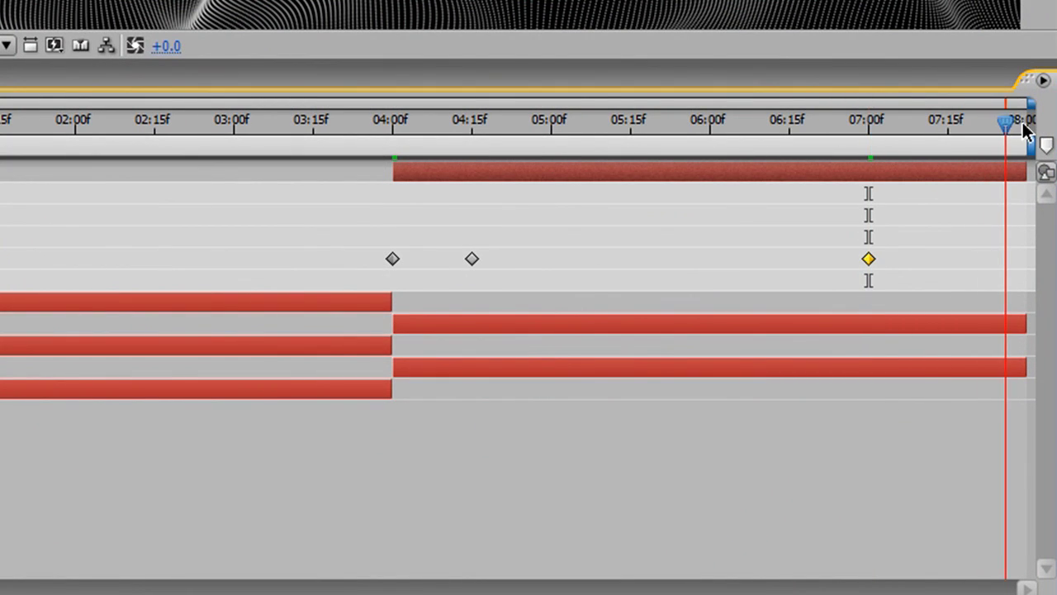
key(alt+shift+r)
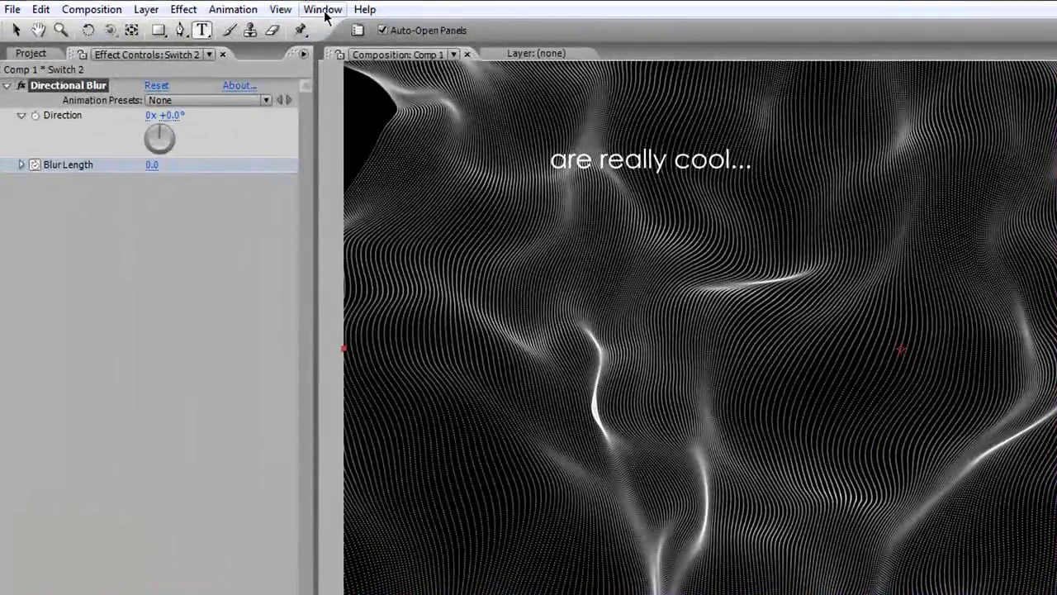
Open The Wiggler panel from the Window menu.
click(323, 9)
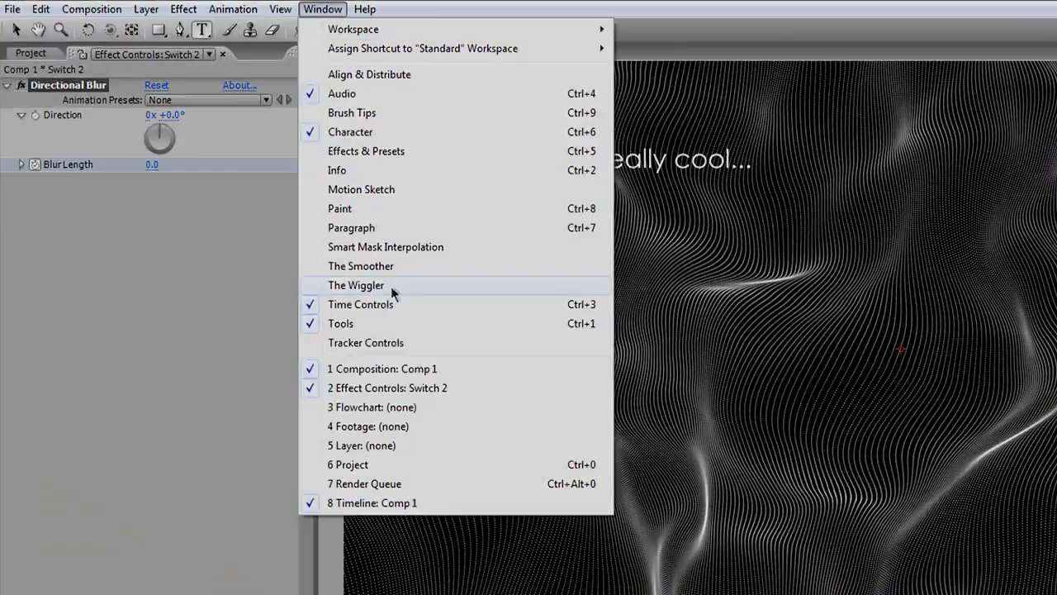
click(388, 286)
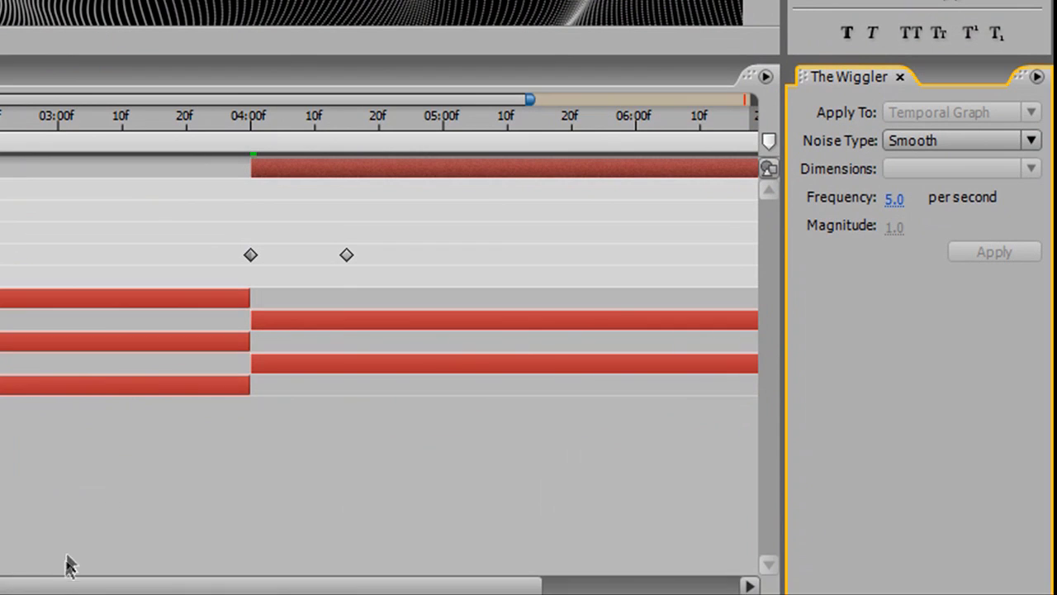
Select the 7 s and end keyframes and set The Wiggler to Jagged noise at 20 per second.
drag(83, 583, 322, 578)
drag(546, 240, 778, 278)
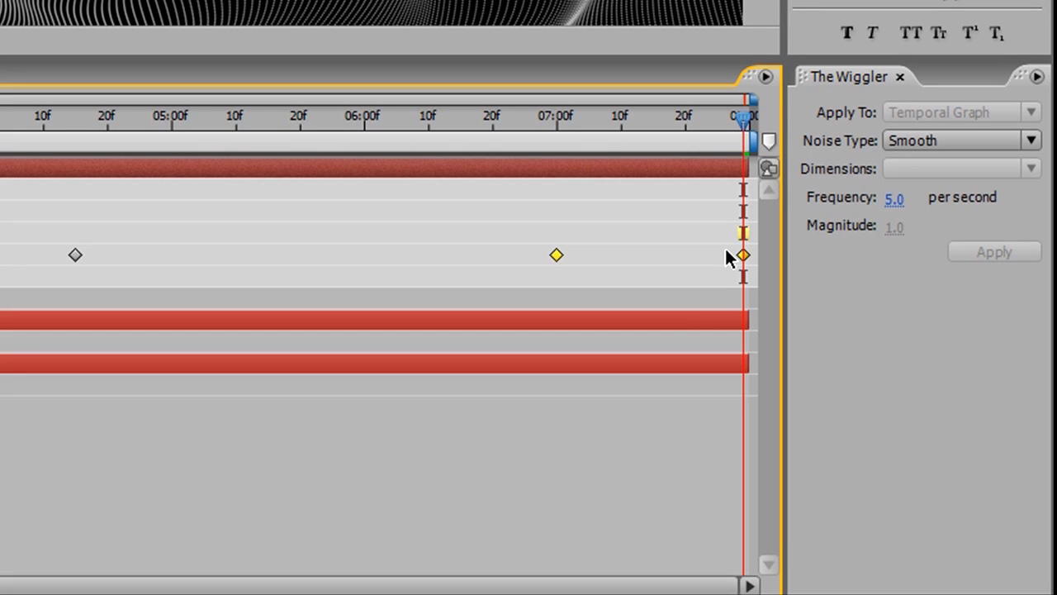
click(926, 144)
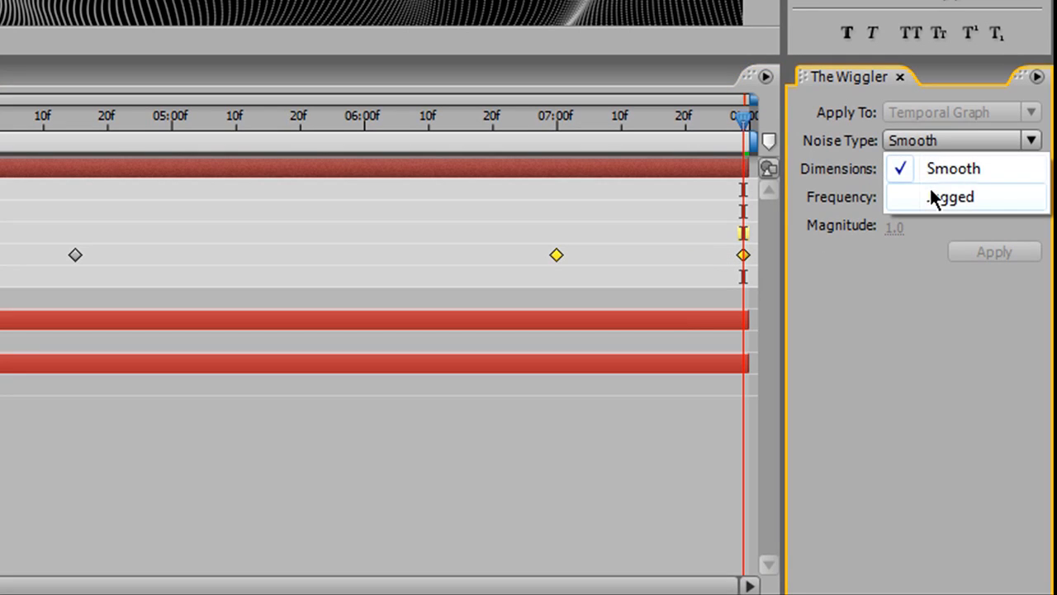
click(935, 201)
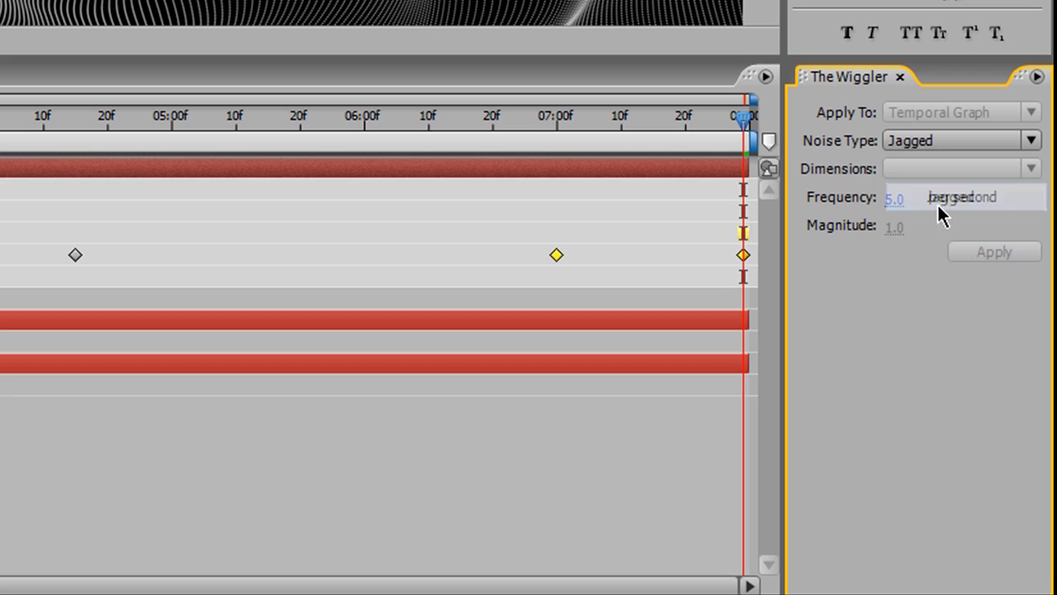
click(889, 199)
text(20)
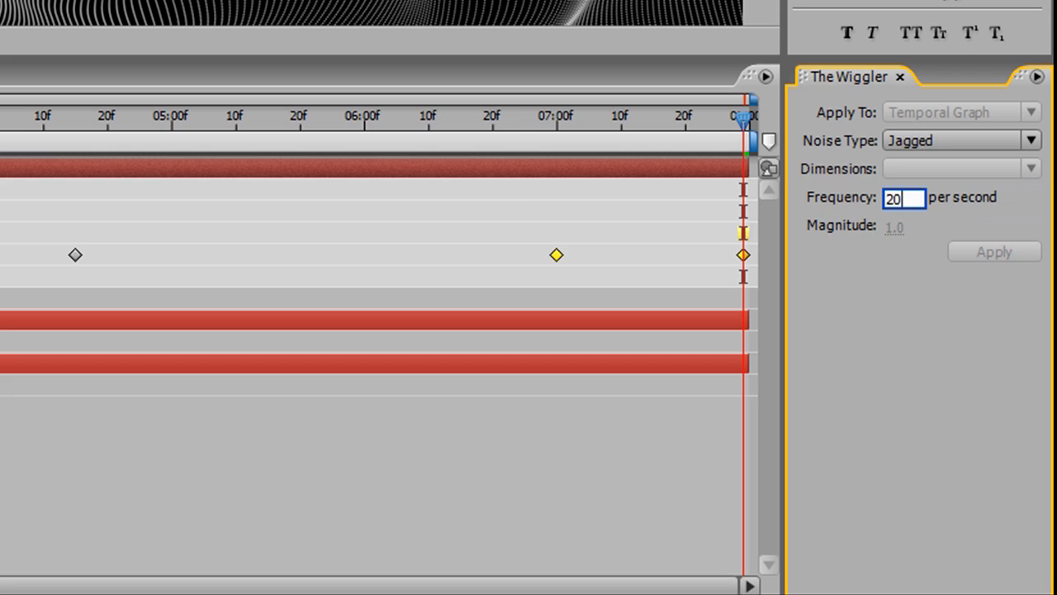
key(Return)
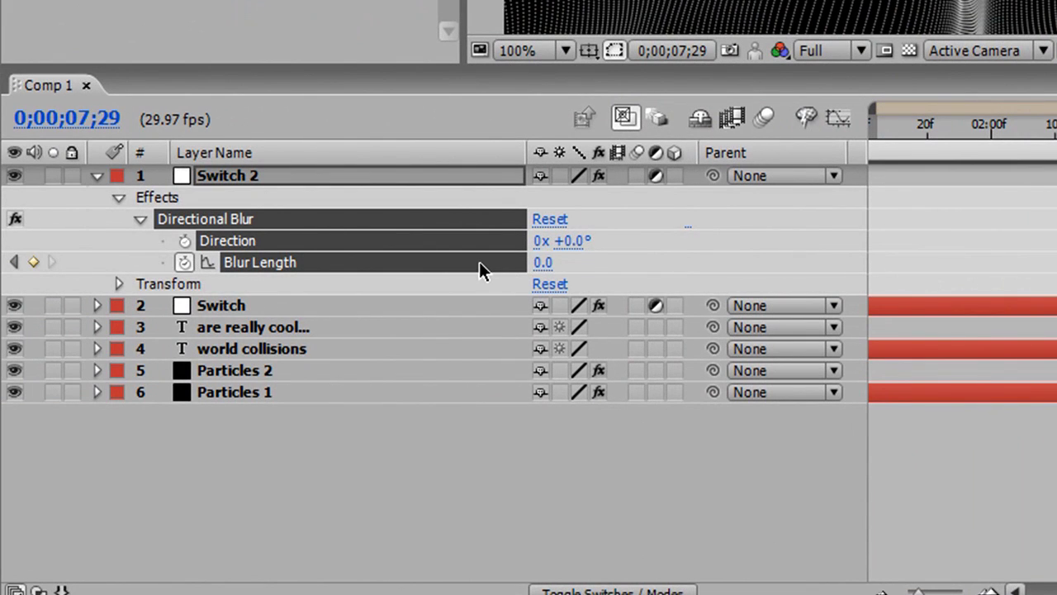
Make Switch 2's Blur Length property the target for The Wiggler.
ctrl+click(264, 263)
ctrl+click(264, 263)
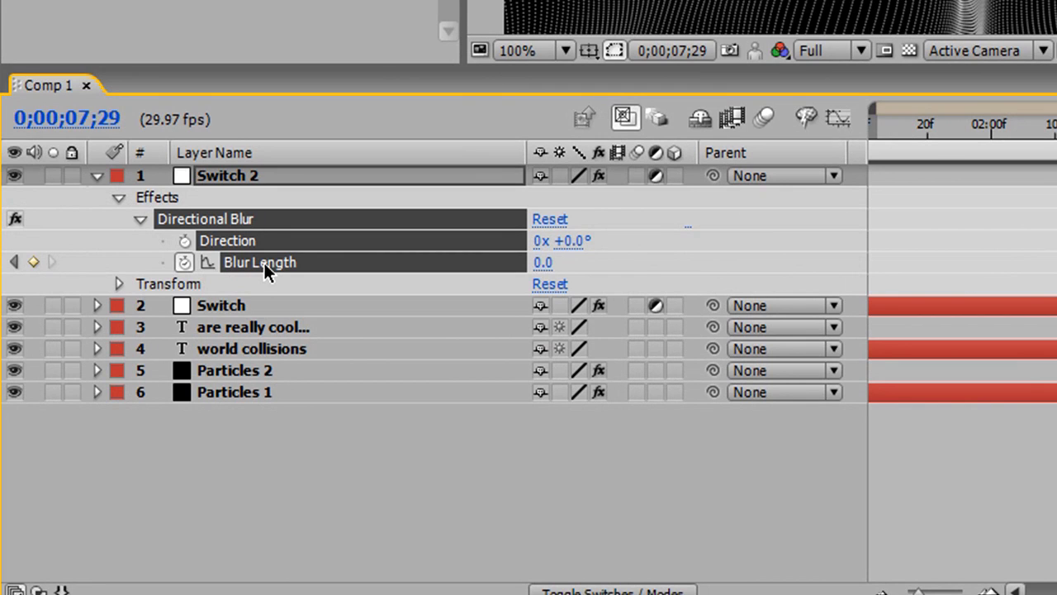
click(246, 205)
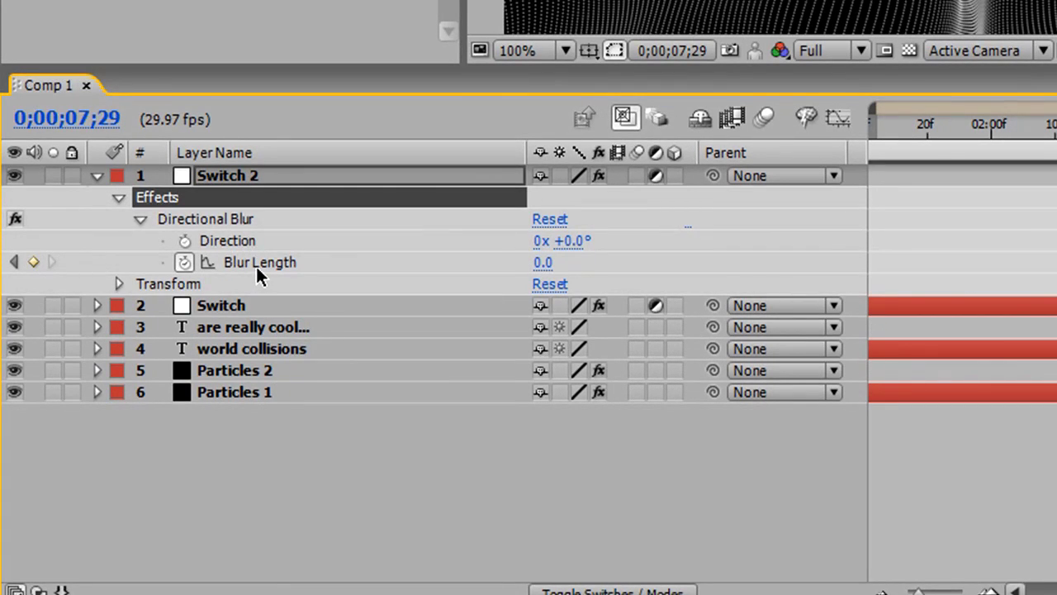
click(257, 268)
click(239, 182)
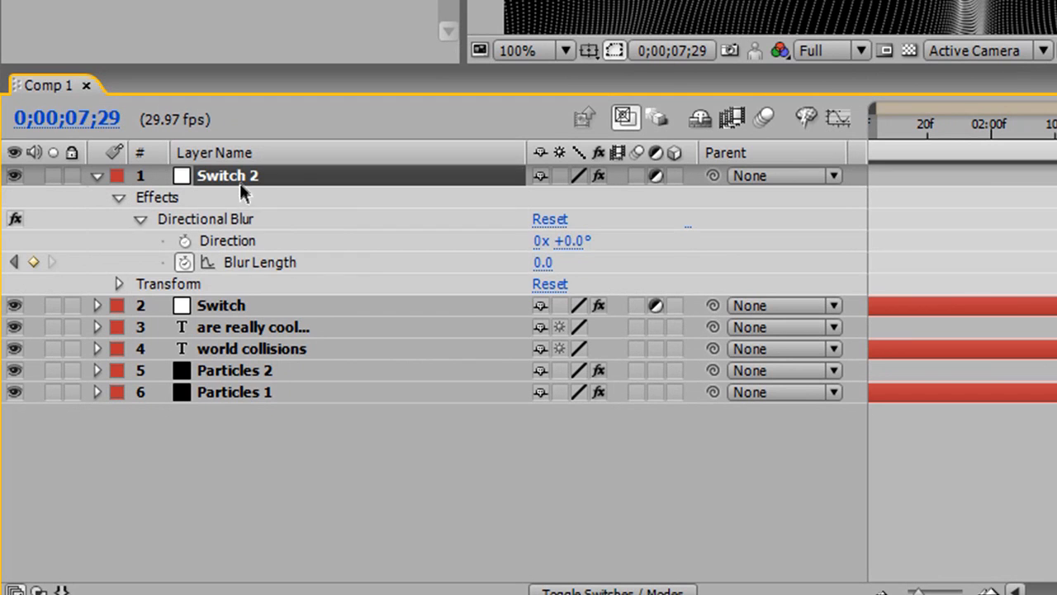
click(259, 261)
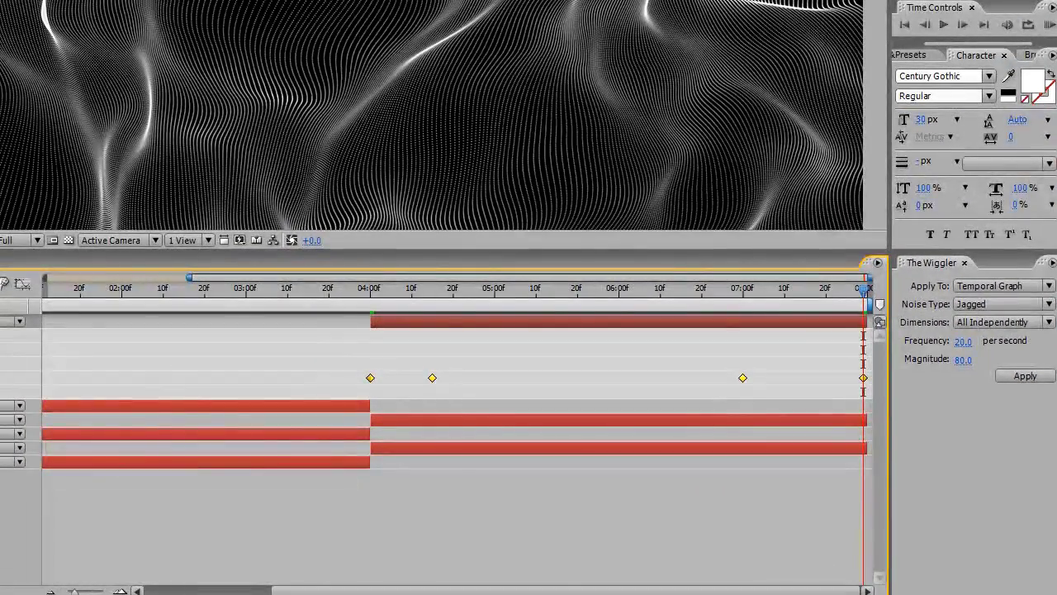
Set hold interpolation, reselect the 7 s and end keyframes, and apply The Wiggler.
click(1022, 376)
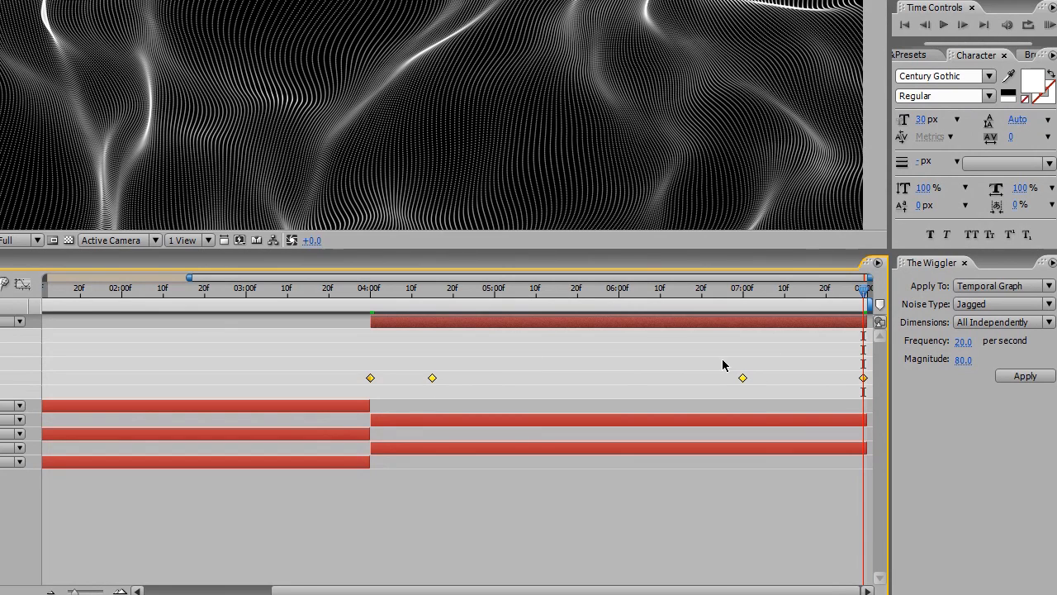
key(ctrl+alt+h)
key(ctrl+alt+h)
shift+click(432, 378)
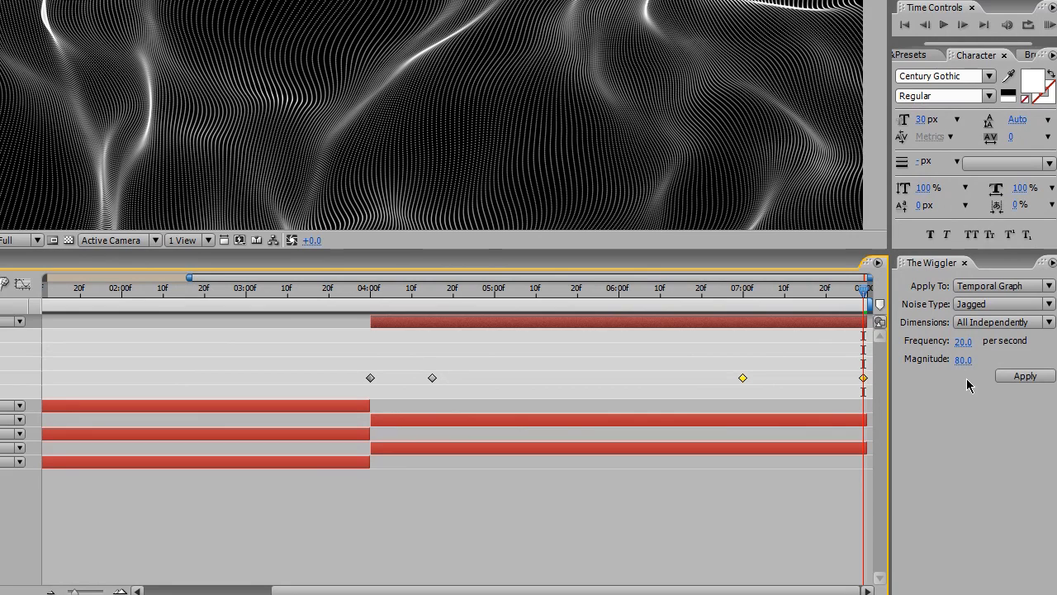
click(1032, 379)
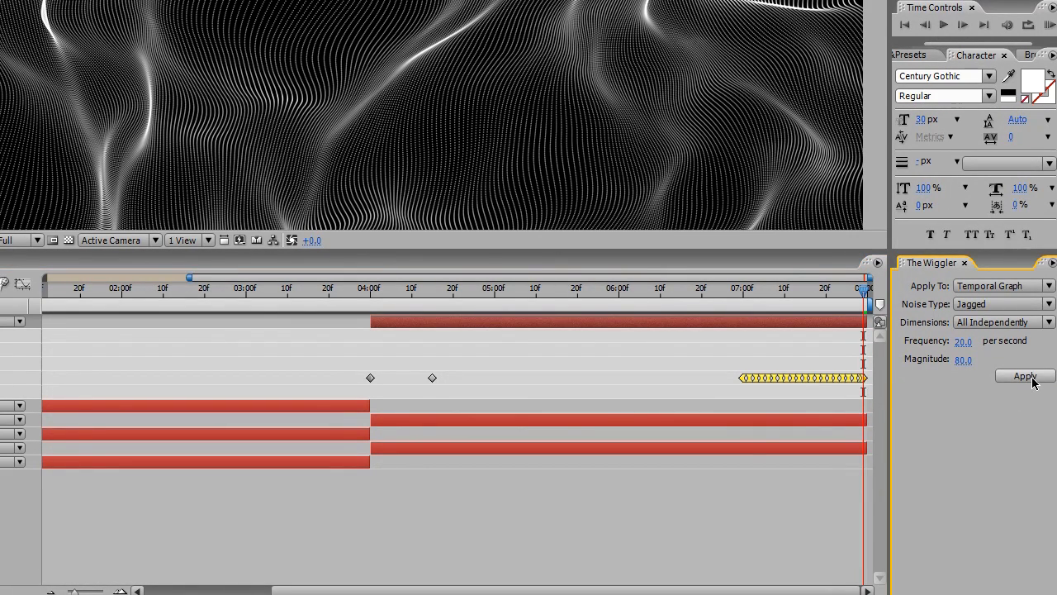
Scrub frames from 7 s toward the end to check the flickering Blur Length.
click(742, 293)
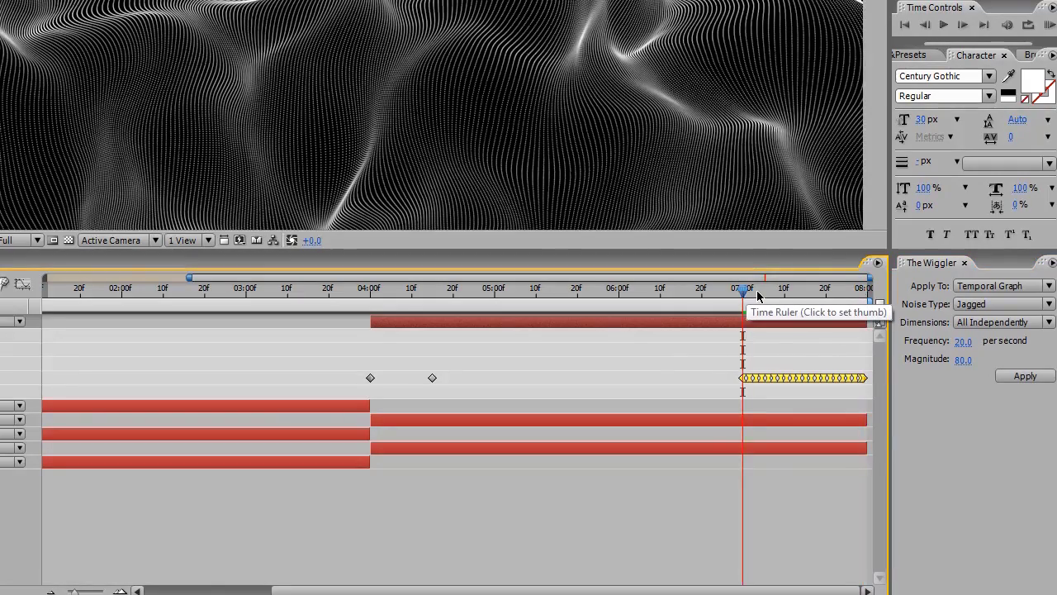
click(755, 294)
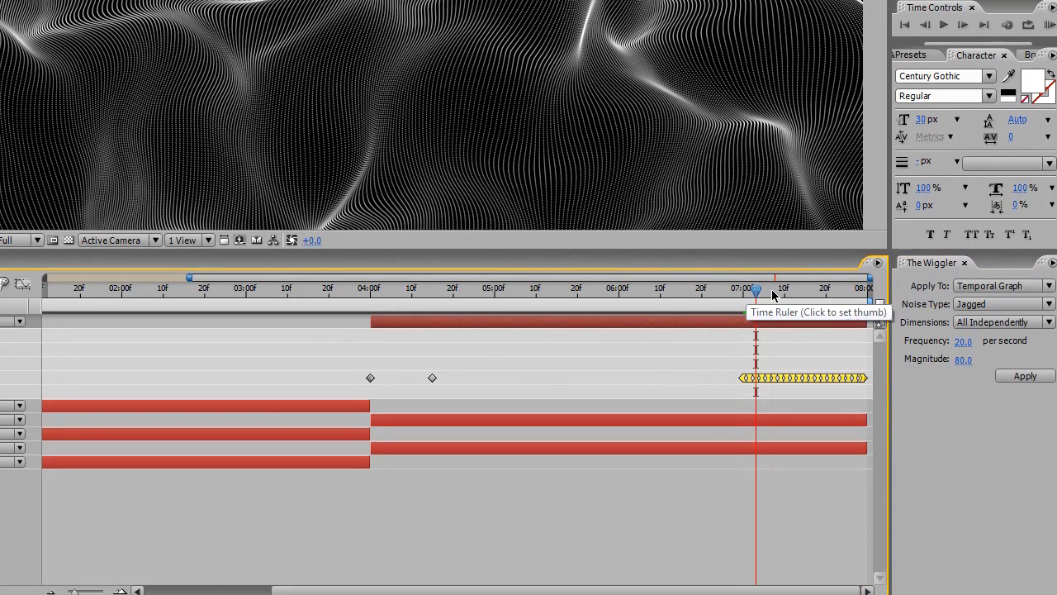
click(772, 294)
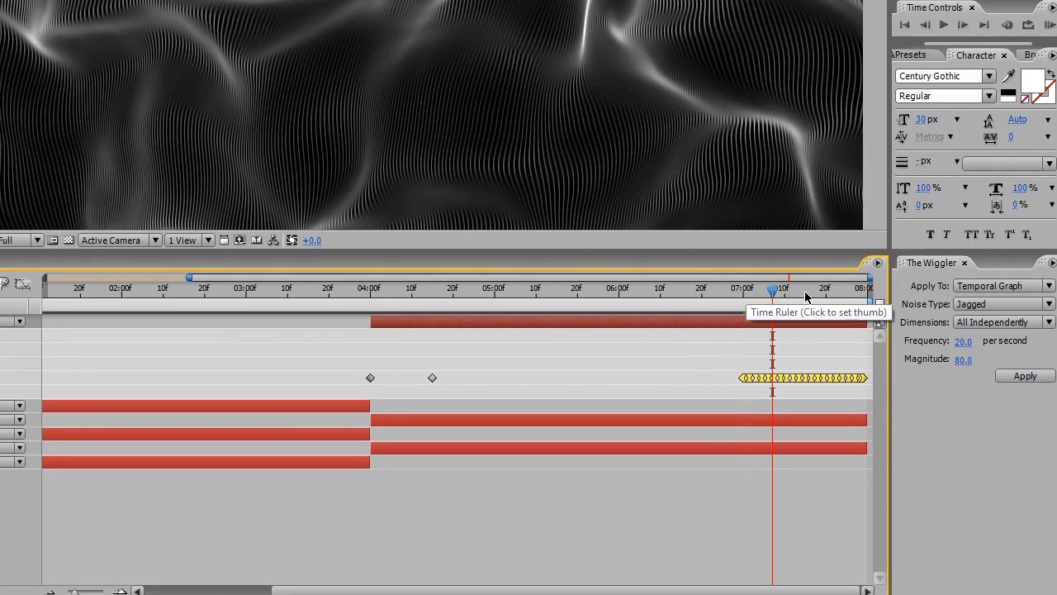
click(805, 296)
click(824, 293)
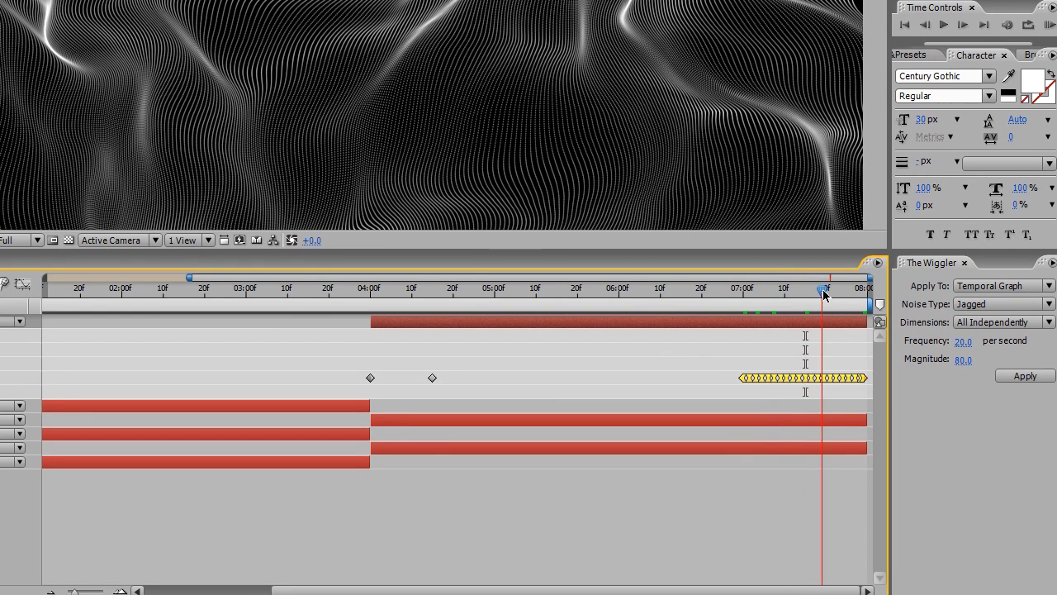
click(842, 293)
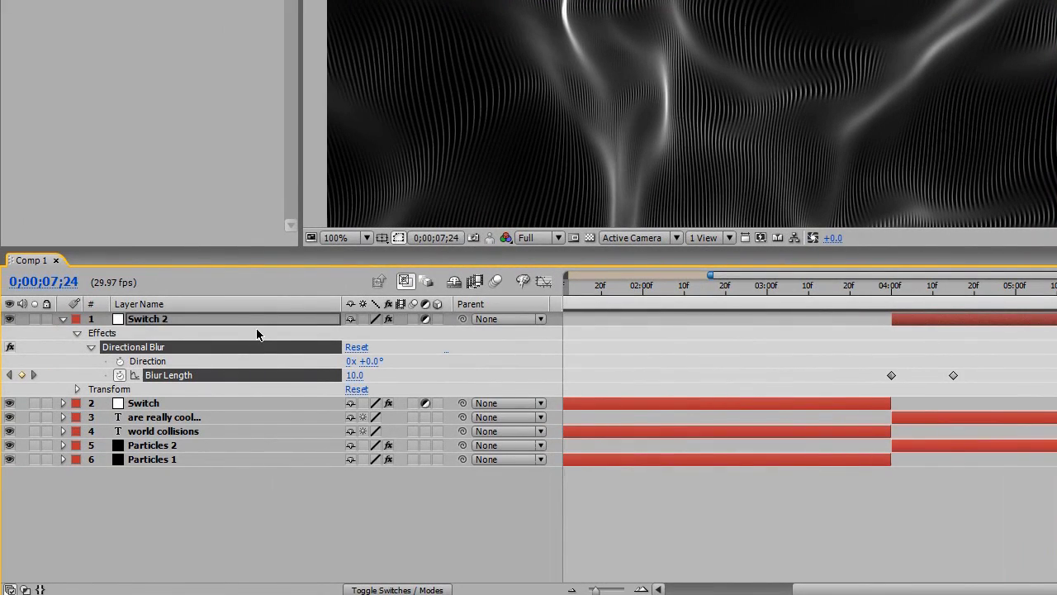
Collapse Switch 2's Directional Blur, Effects and layer, then select Particles 2 for its Form settings.
click(90, 346)
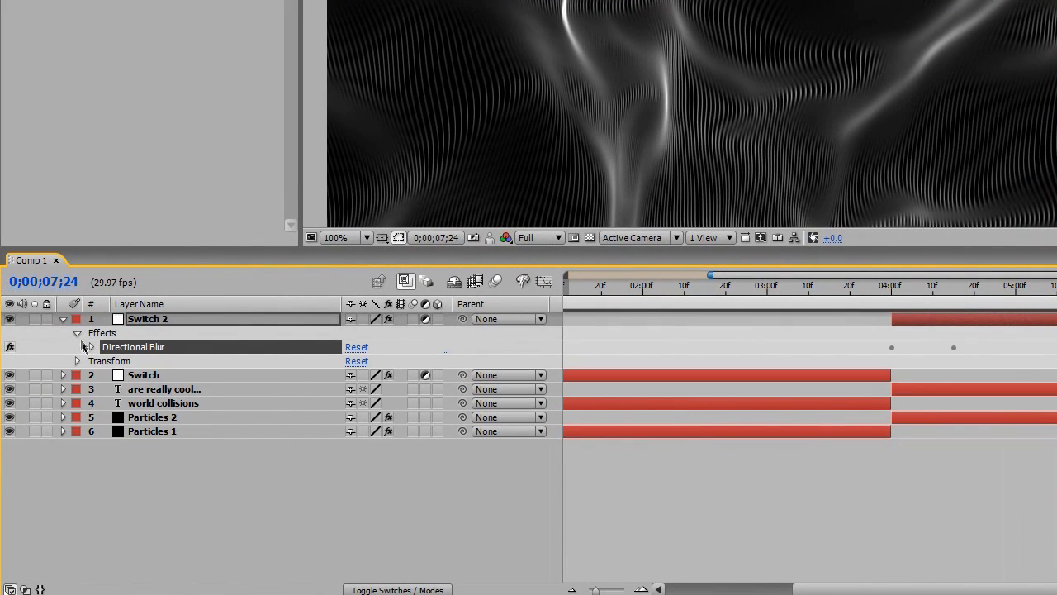
click(74, 332)
click(63, 319)
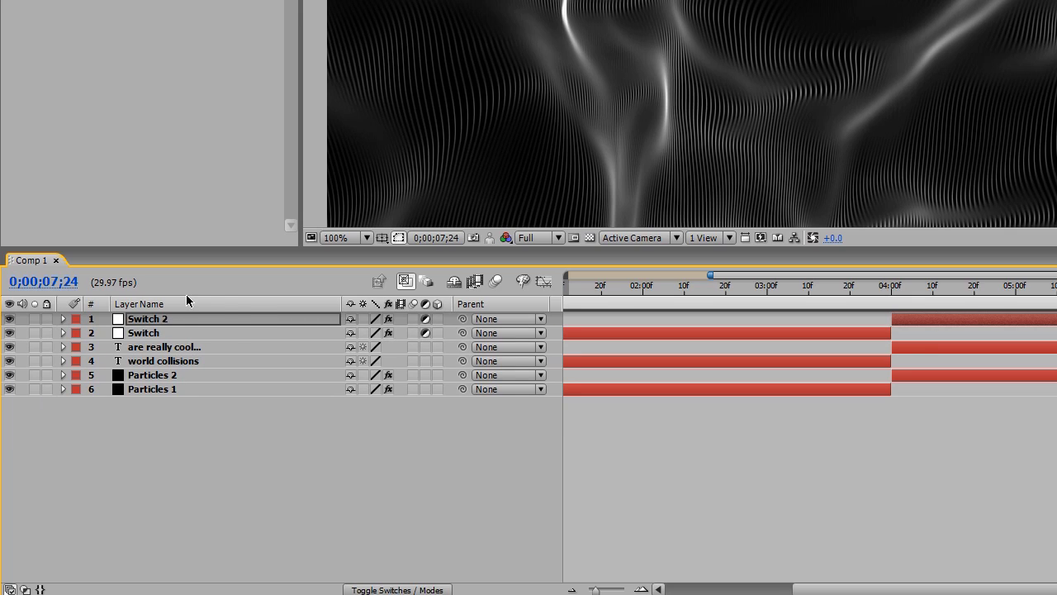
click(156, 376)
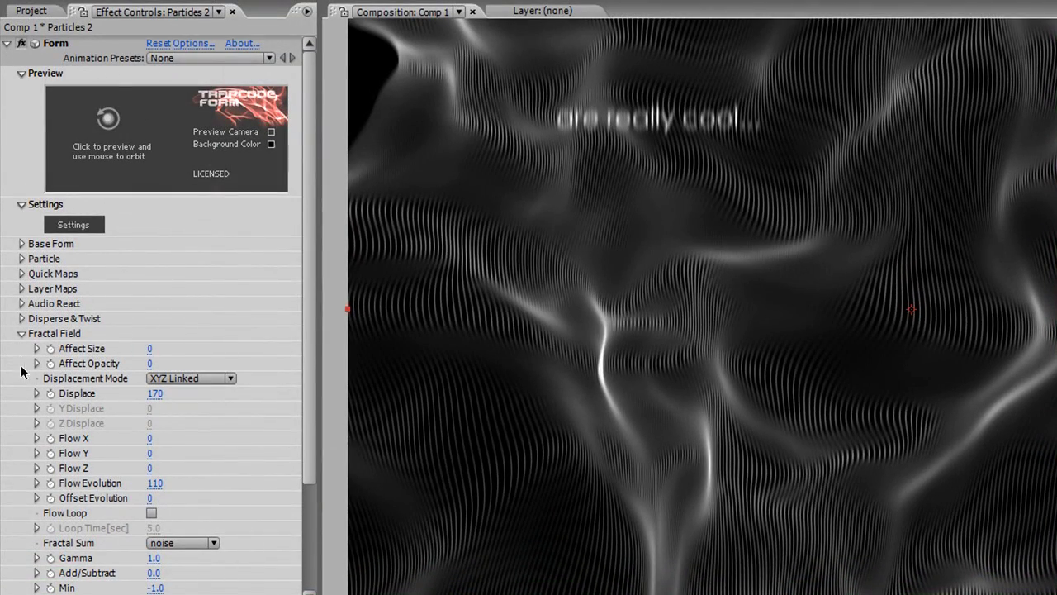
Collapse Fractal Field and expand Base Form to show Particles 2's Box - Grid settings and rotations.
click(20, 334)
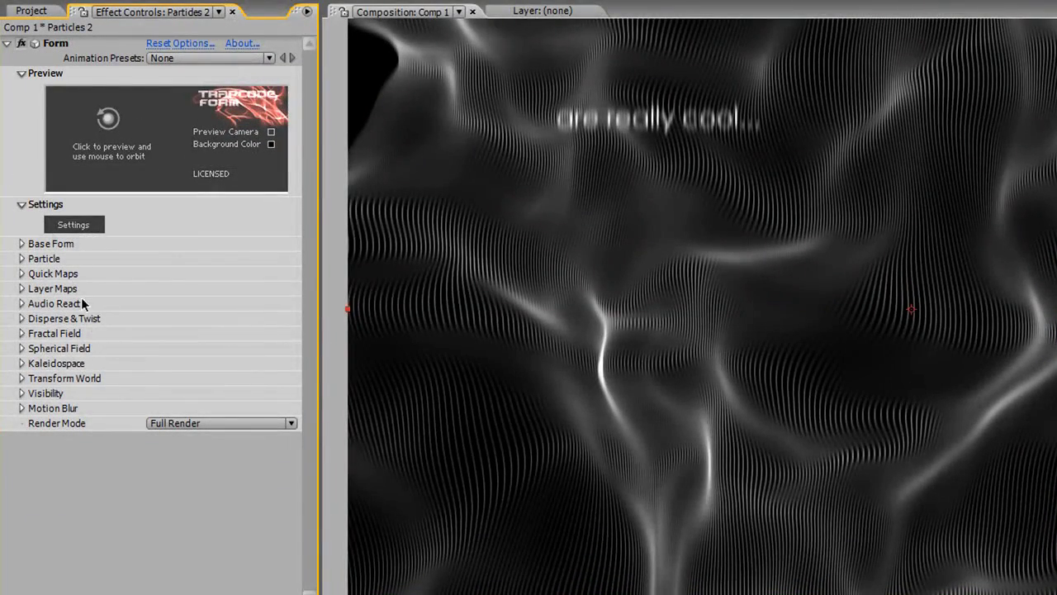
click(22, 246)
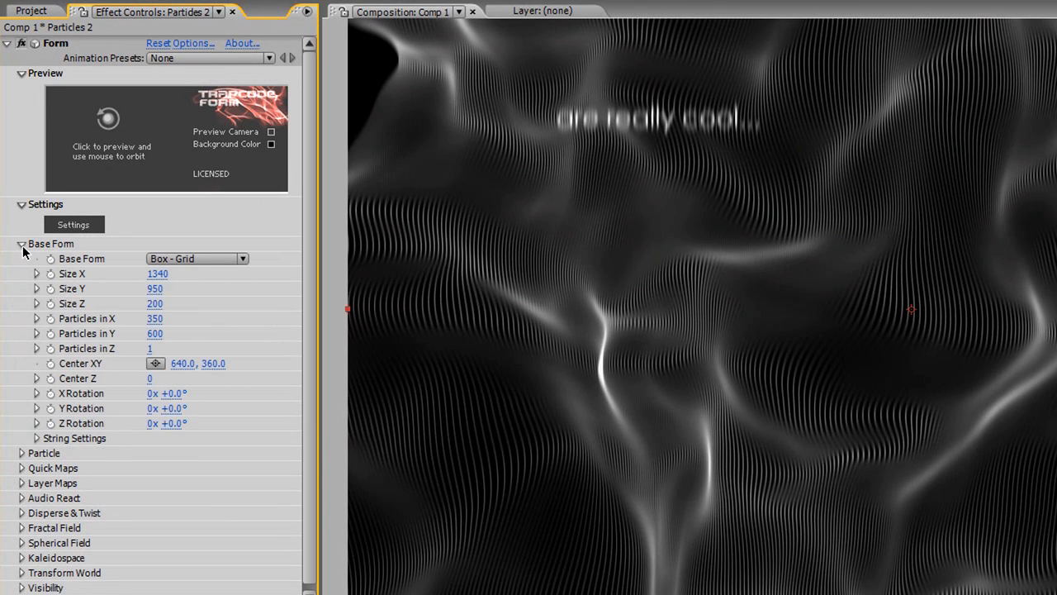
Start editing the Base Form X Rotation degrees value, currently 0x +0.0°.
click(170, 393)
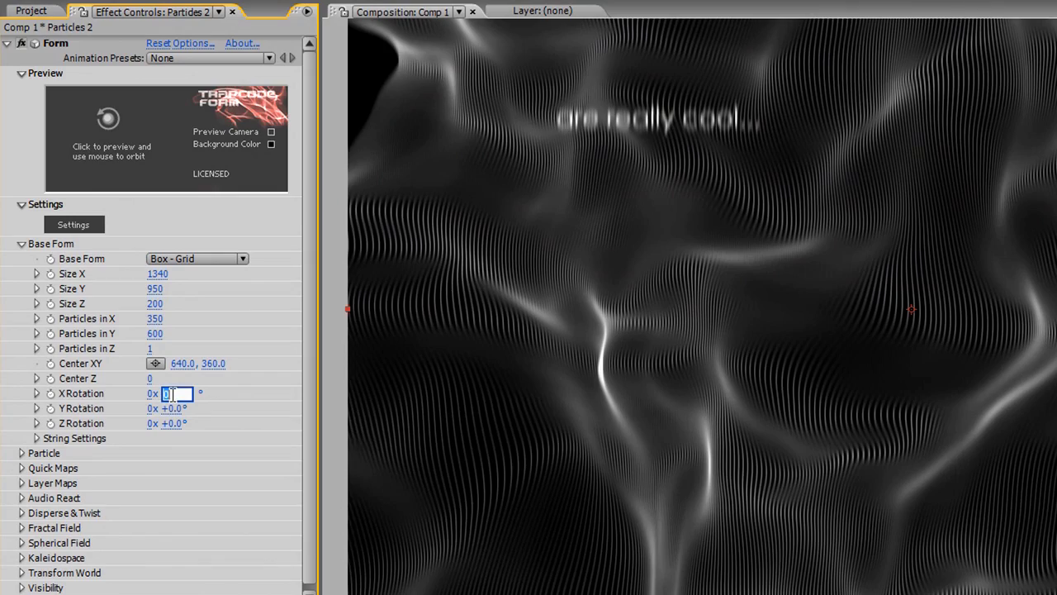